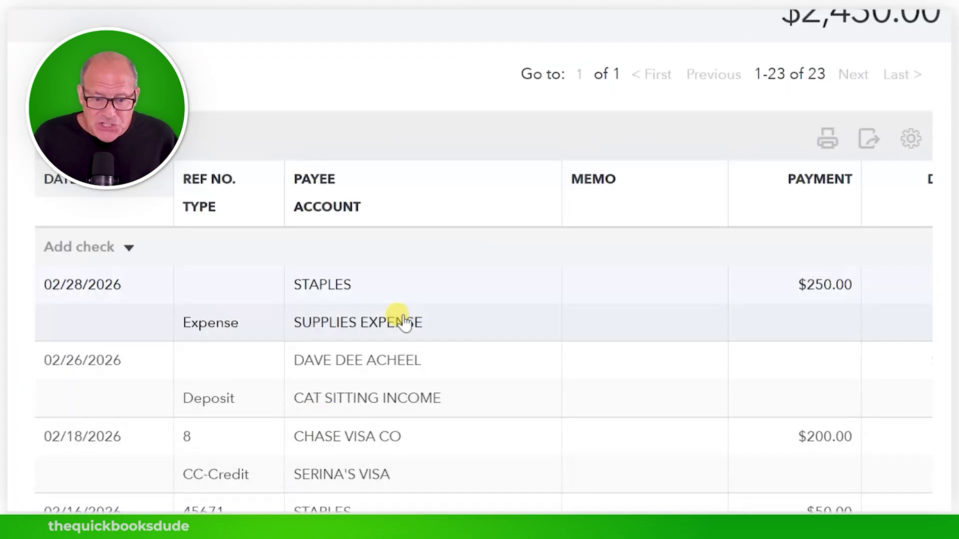
# Open the 02/28/2026 Staples supplies expense of $250.00 from the bank register in its full edit form
pyautogui.scroll(-1, 374, 343)
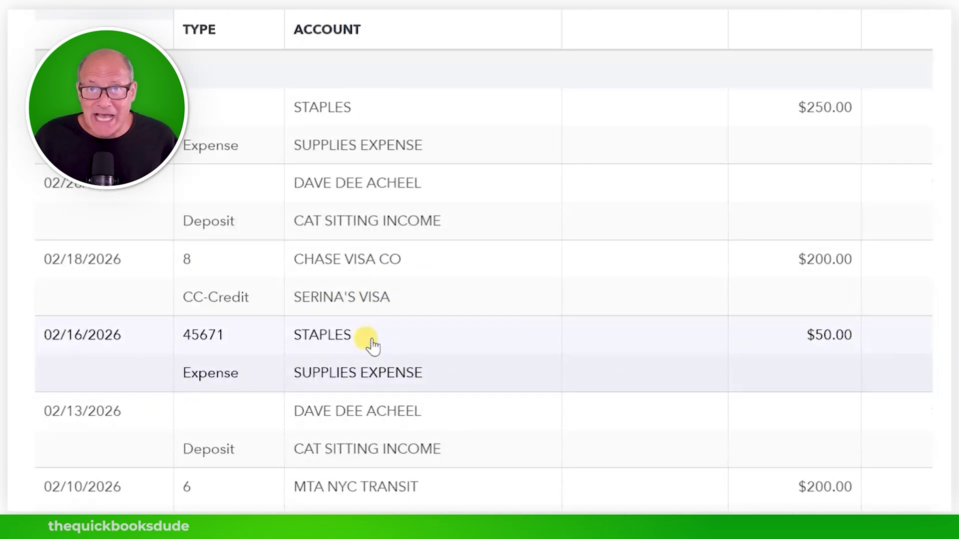
pyautogui.scroll(-3, 372, 344)
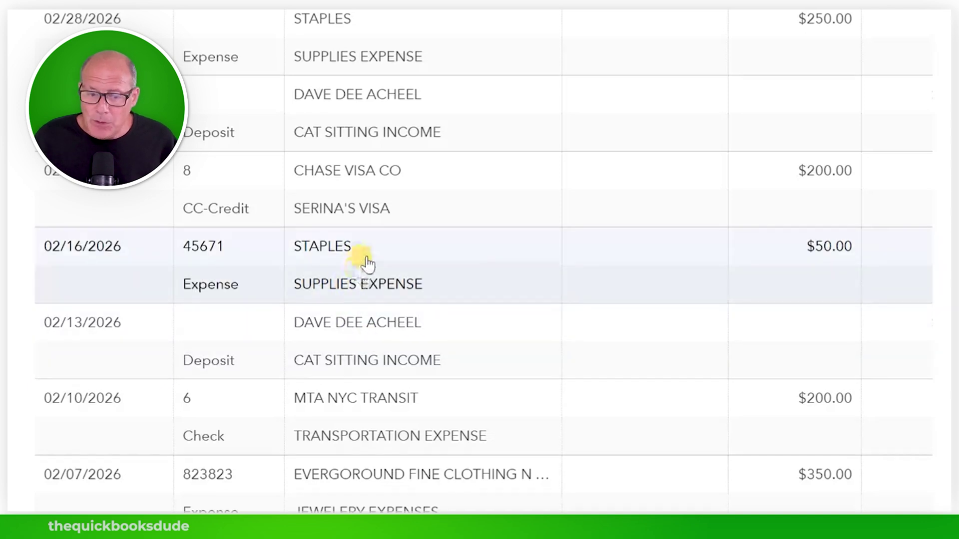
pyautogui.moveTo(353, 257); pyautogui.dragTo(359, 257)
pyautogui.scroll(4, 360, 257)
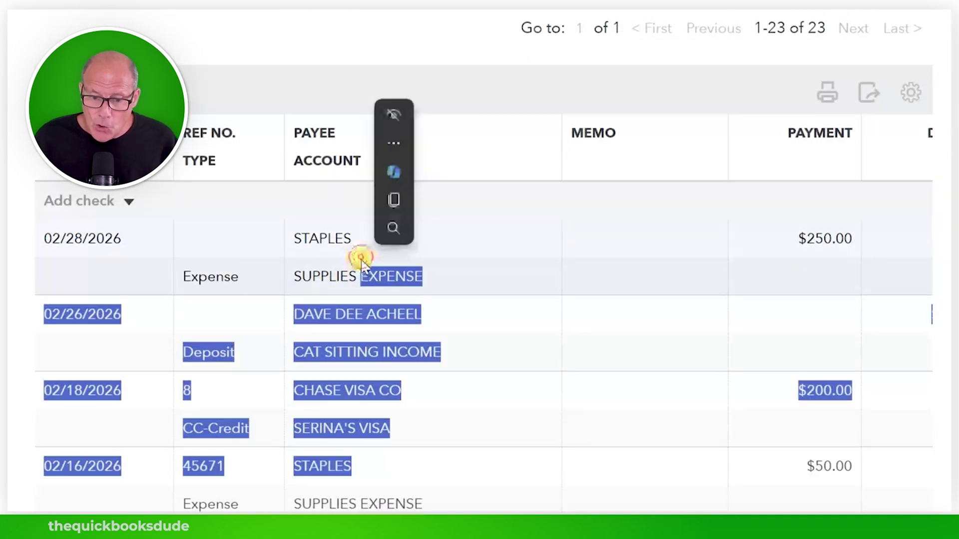
pyautogui.click(350, 257)
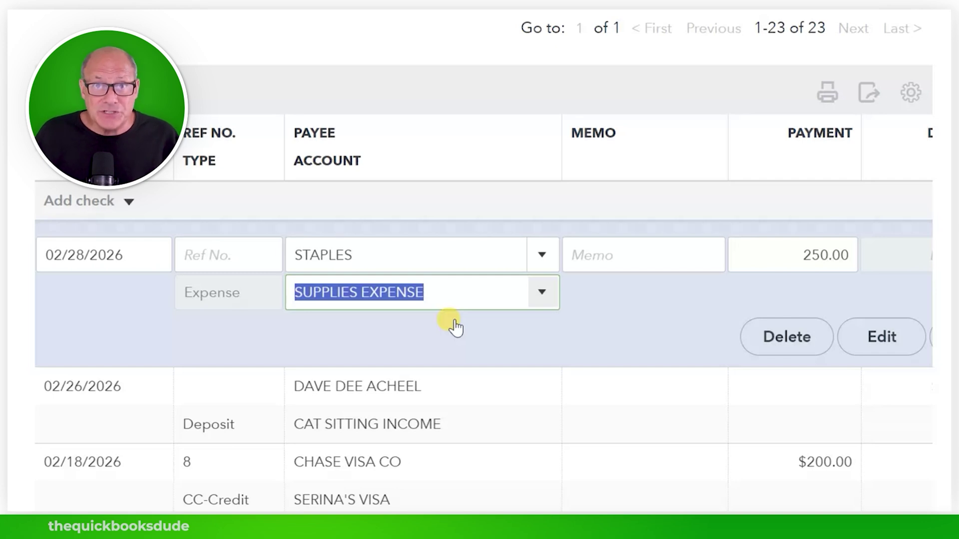
pyautogui.click(883, 340)
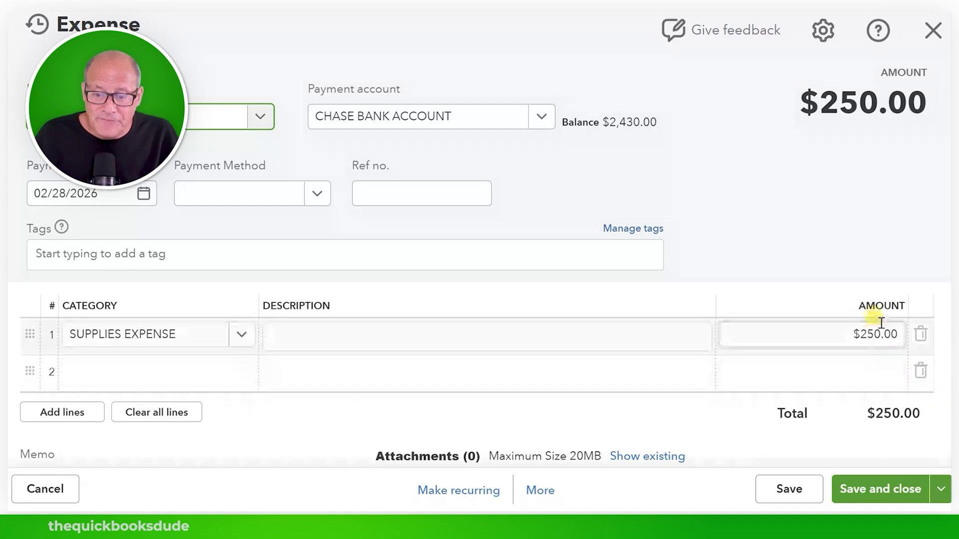
# Attach the RCPT image from the 16 FILE ATTACHMENTS folder on the Desktop to the expense, and leave the form without saving
pyautogui.scroll(-3, 811, 349)
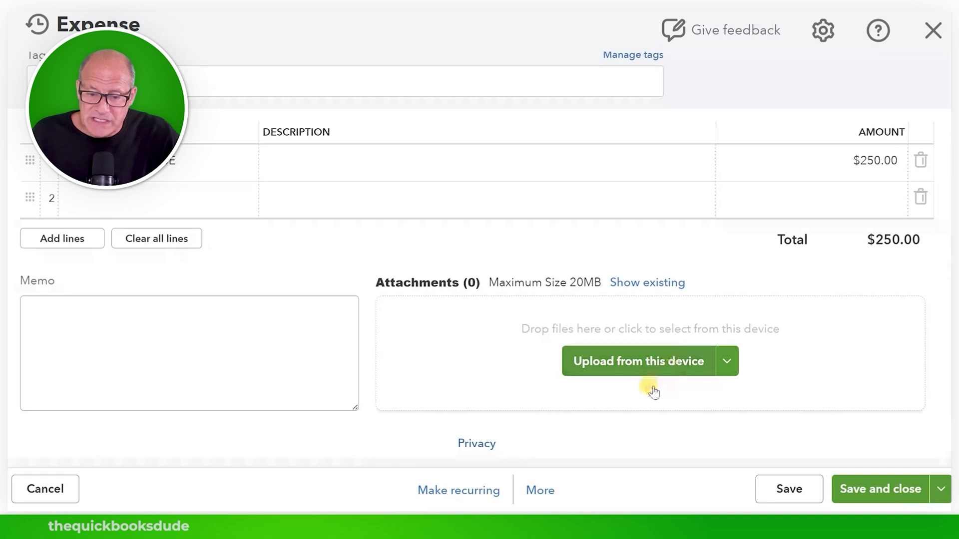
pyautogui.click(644, 363)
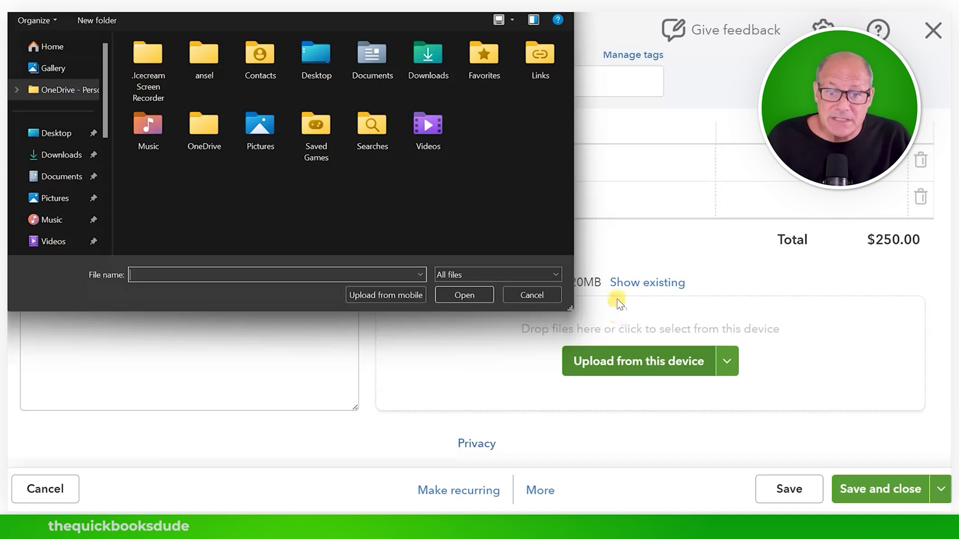
pyautogui.moveTo(103, 122)
pyautogui.mouseDown()
pyautogui.moveTo(101, 176)
pyautogui.moveTo(113, 114)
pyautogui.mouseUp()
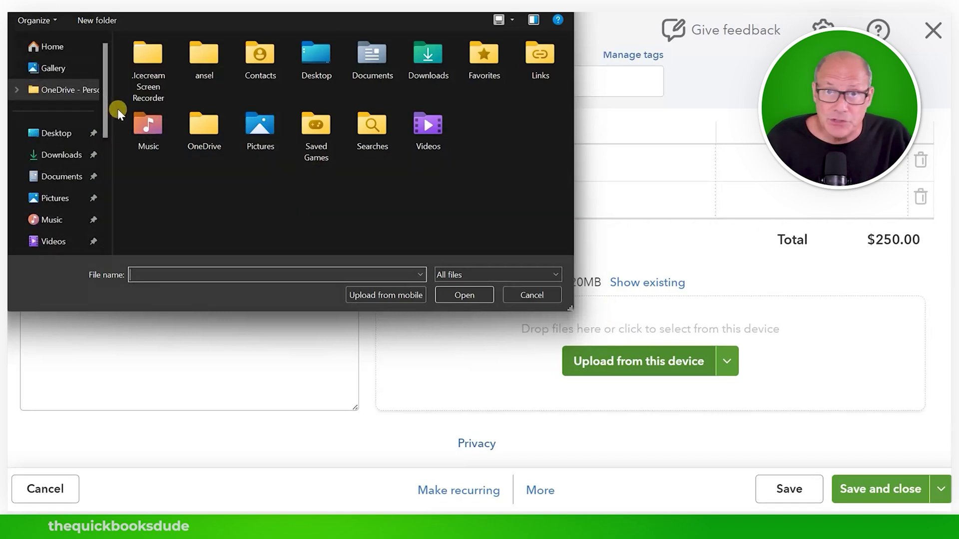
pyautogui.click(59, 133)
pyautogui.scroll(-2, 202, 171)
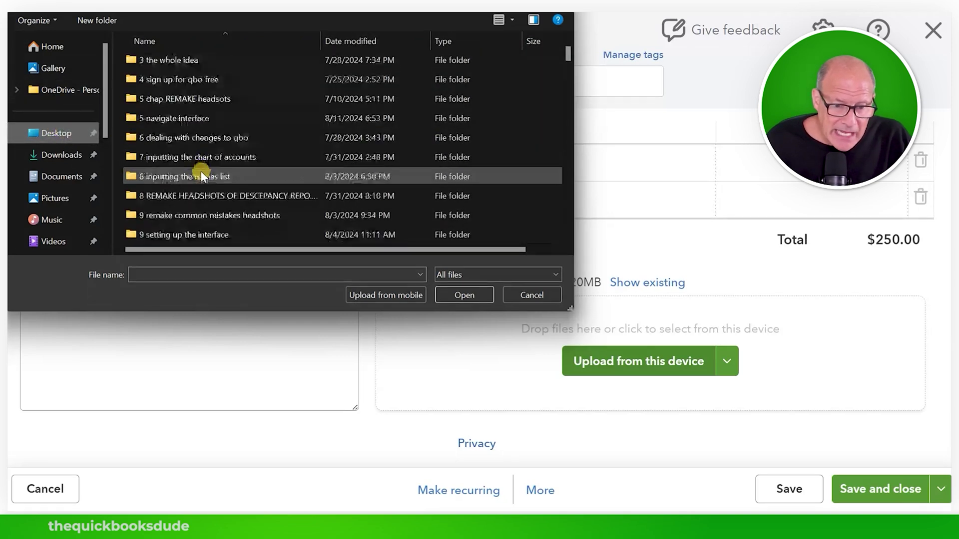
pyautogui.scroll(-3, 200, 171)
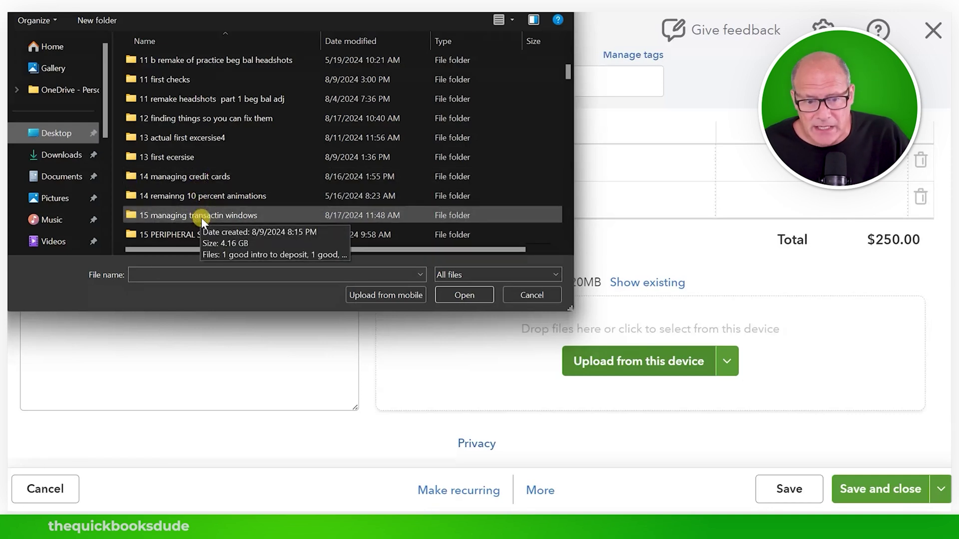
pyautogui.doubleClick(201, 216)
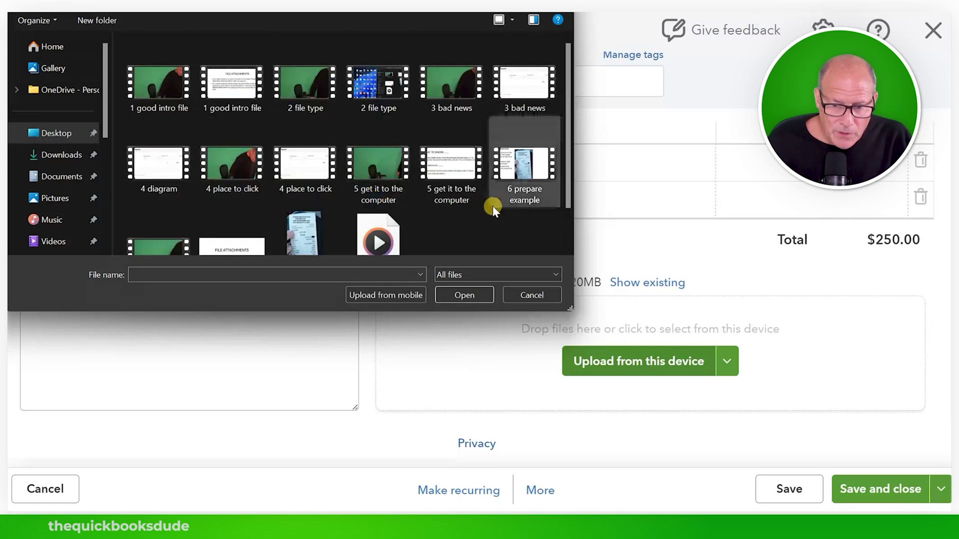
pyautogui.scroll(-1, 526, 182)
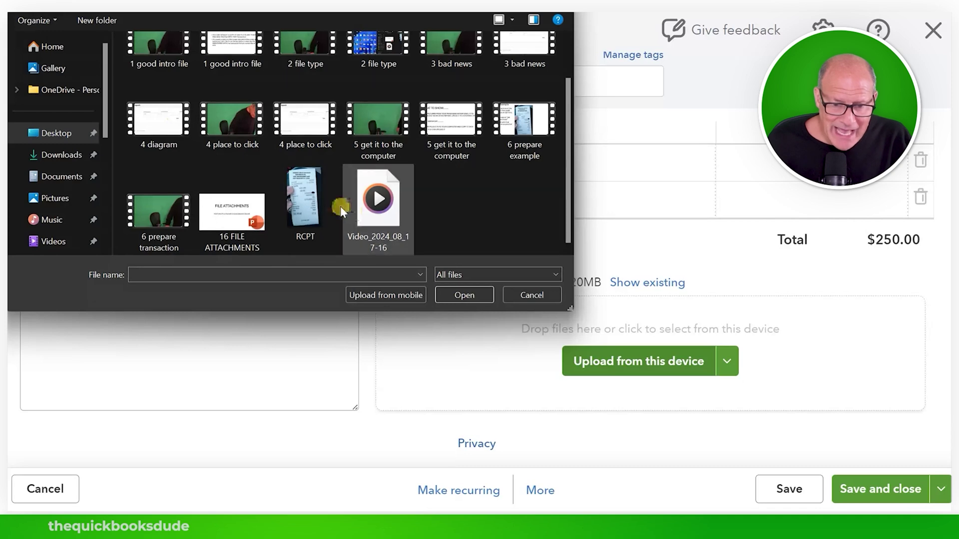
pyautogui.doubleClick(304, 197)
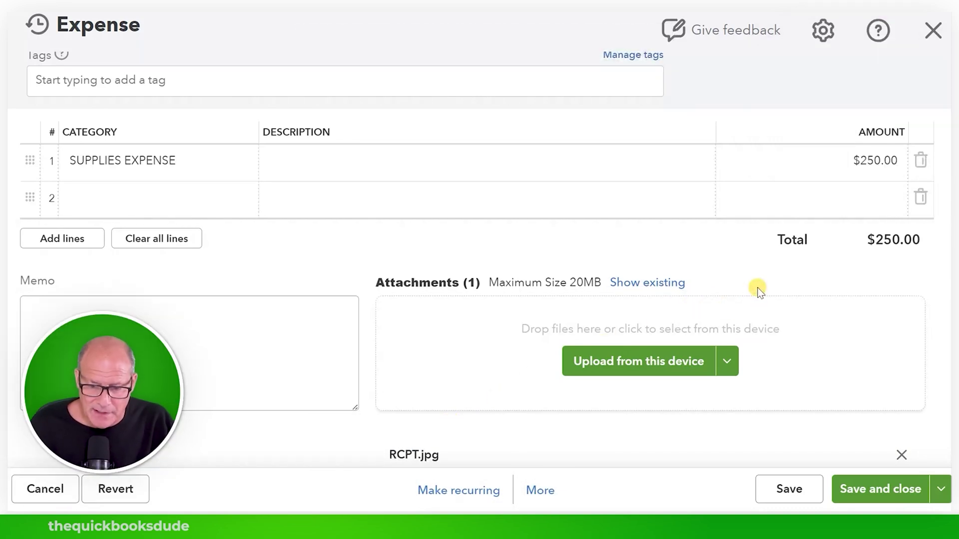
pyautogui.click(933, 30)
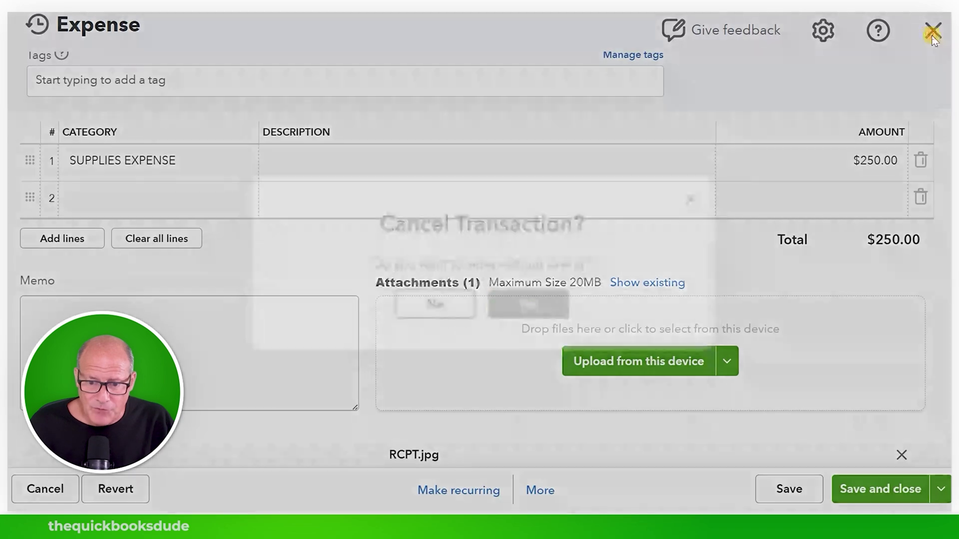
pyautogui.click(508, 306)
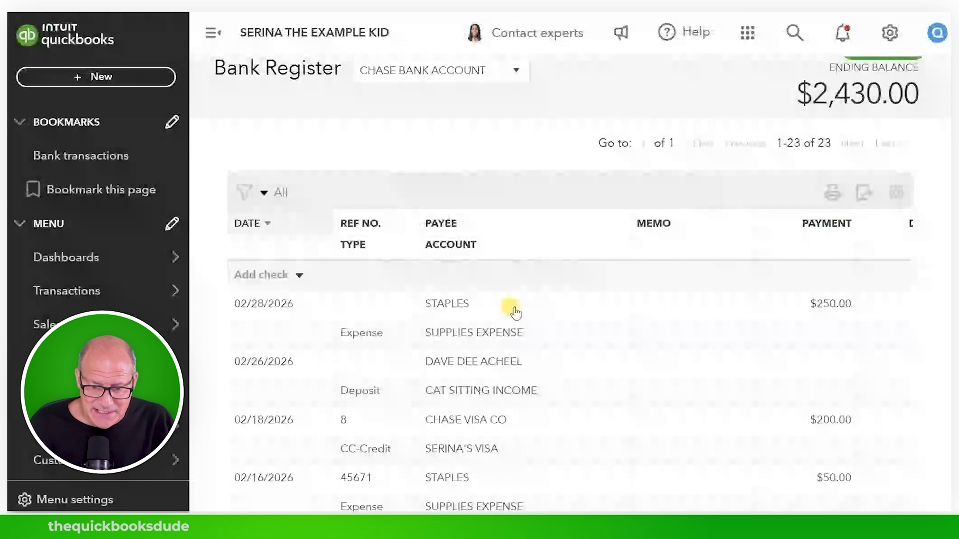
# Open the 02/16/2026 Staples supplies expense of $50.00 from the bank register in its full edit form
pyautogui.scroll(-3, 535, 312)
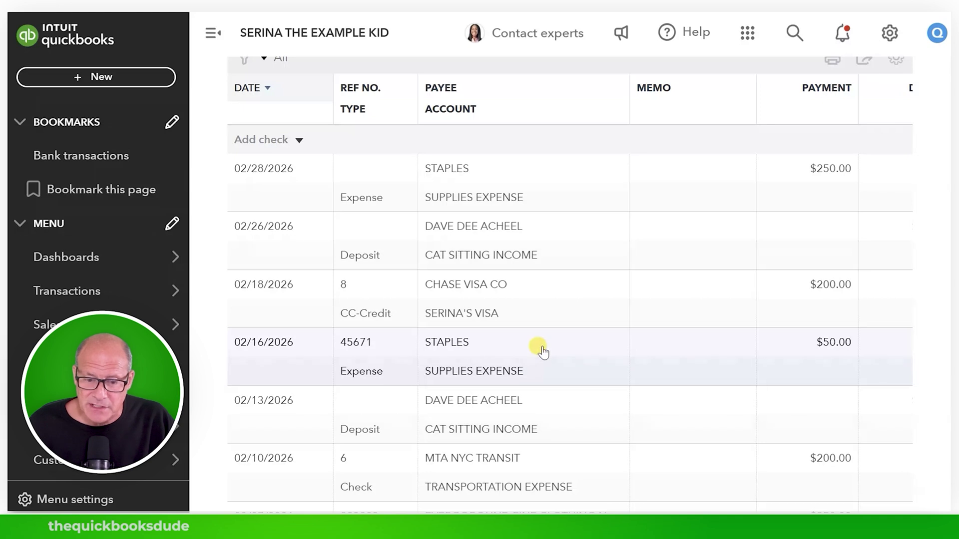
pyautogui.click(543, 352)
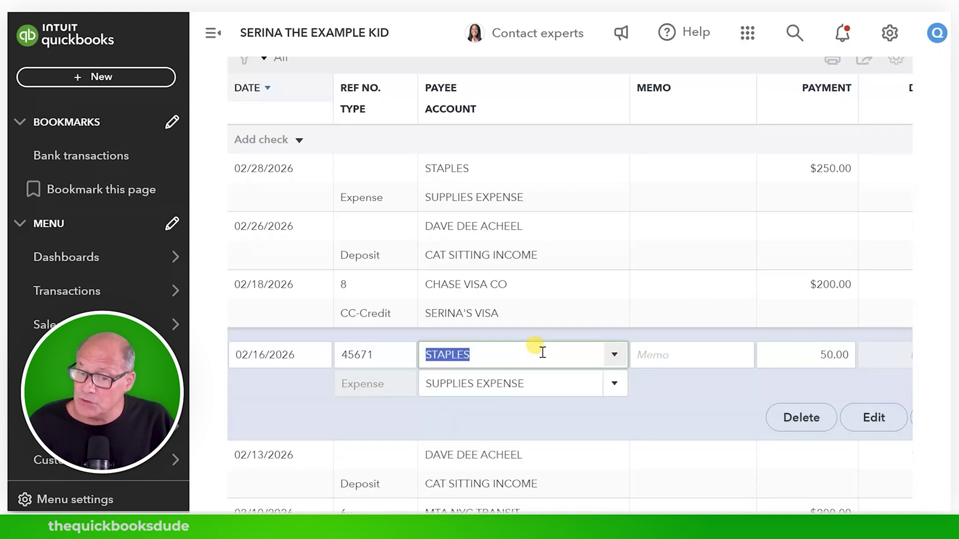
pyautogui.click(861, 421)
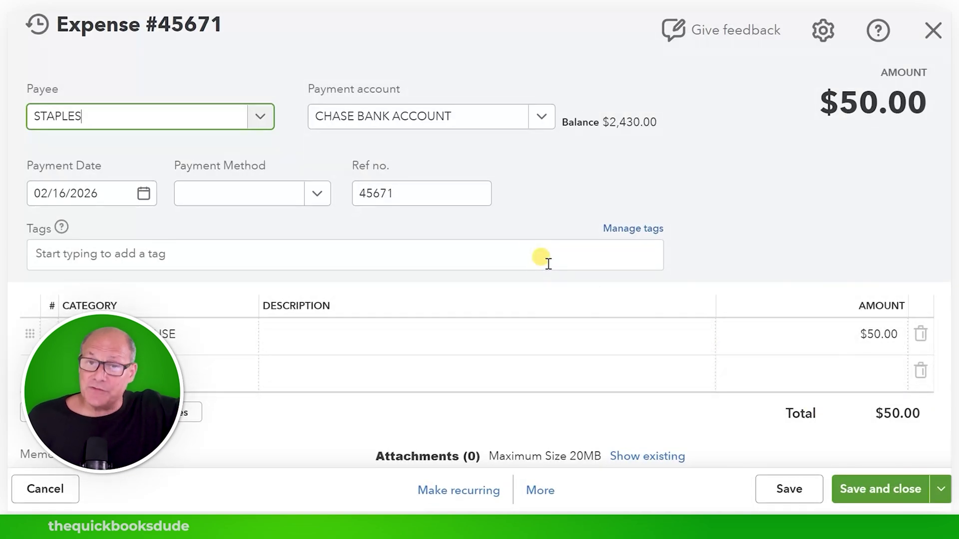
# Show the existing unlinked attachments for this expense and preview RCPT.jpg
pyautogui.scroll(-3, 548, 262)
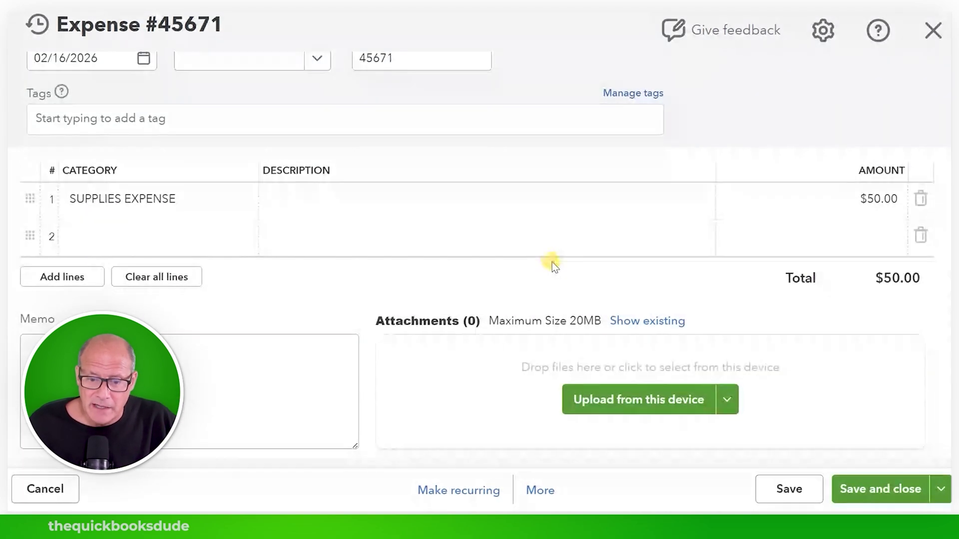
pyautogui.click(670, 322)
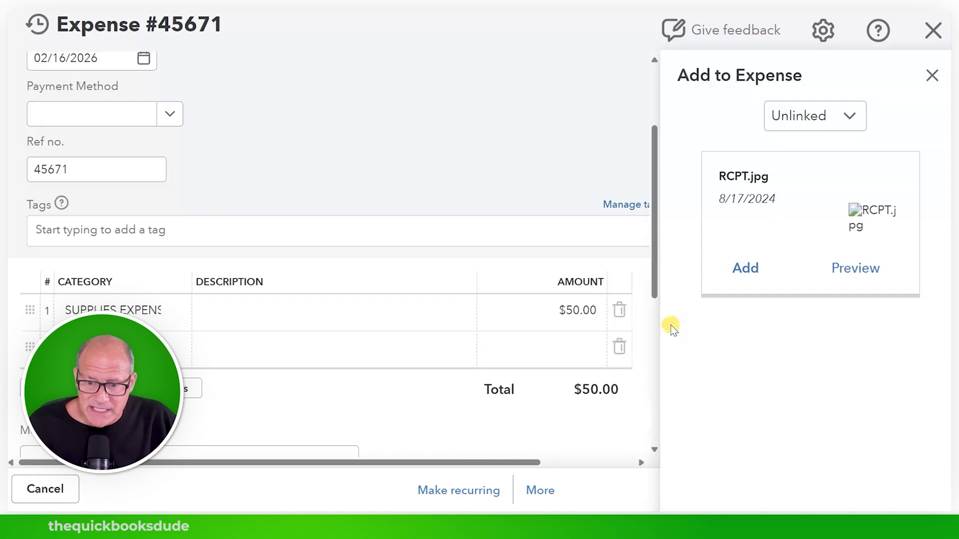
pyautogui.click(843, 271)
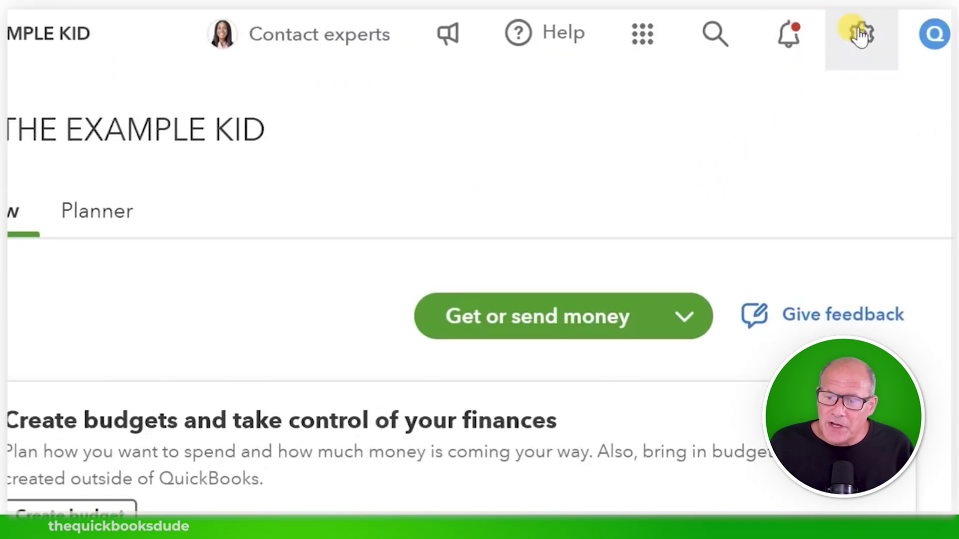
# Open the company's Attachments list, download the RCPT image and view it in its own browser tab
pyautogui.click(890, 33)
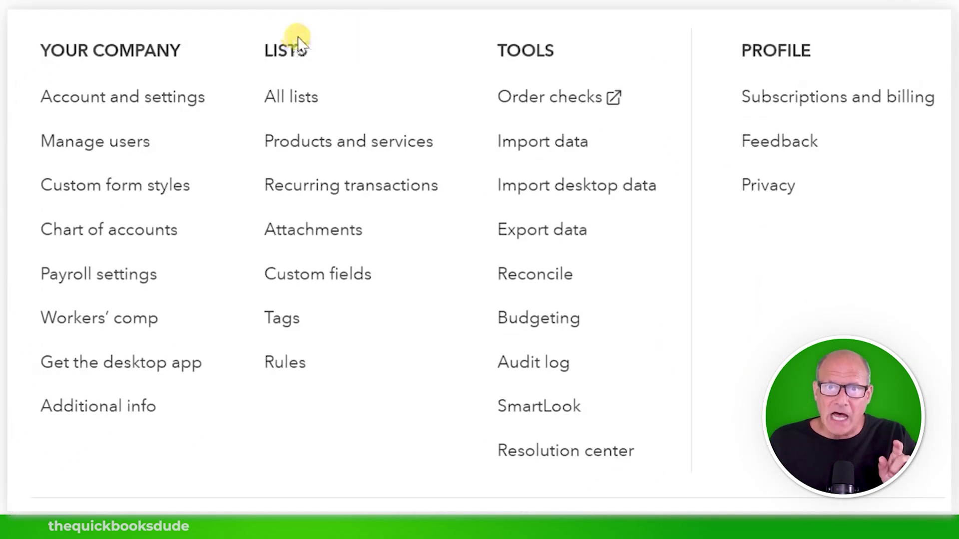
pyautogui.click(299, 231)
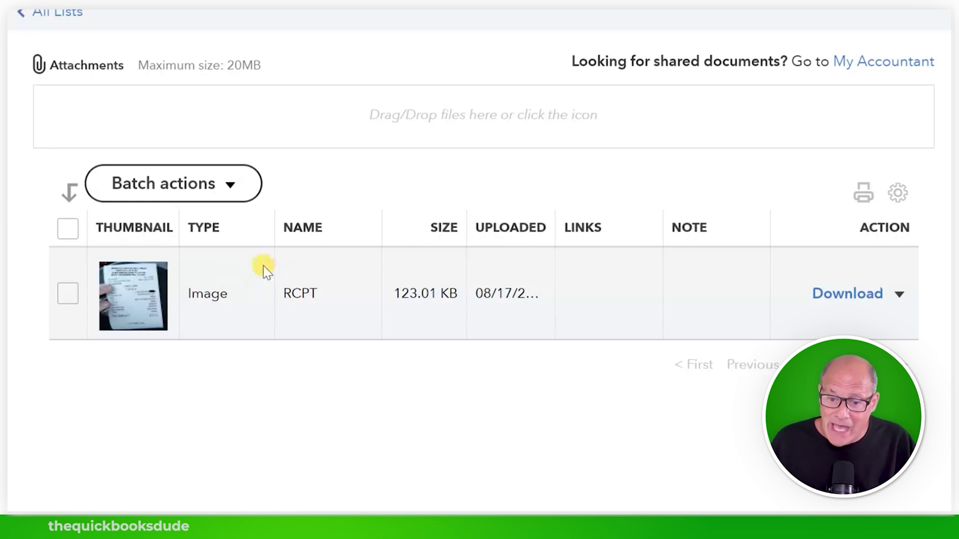
pyautogui.click(831, 297)
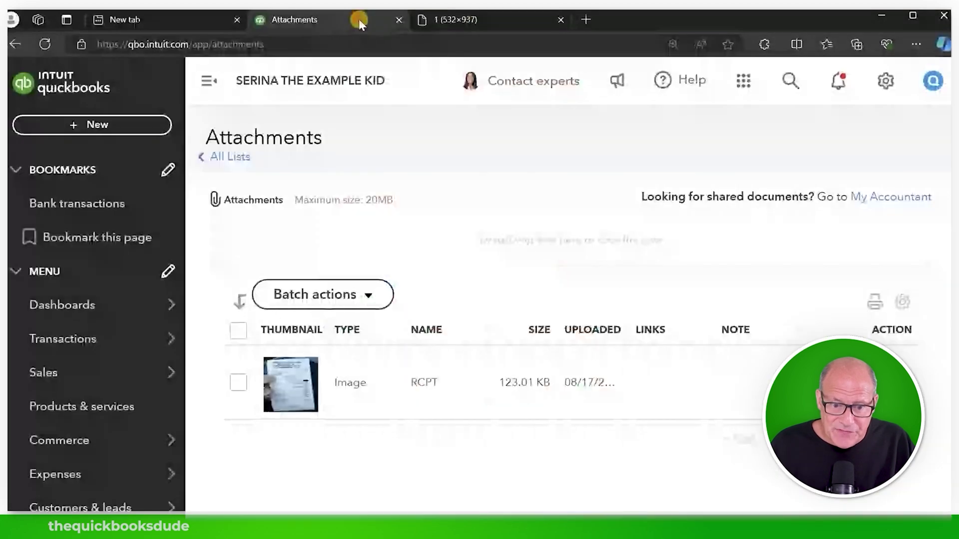
pyautogui.click(359, 19)
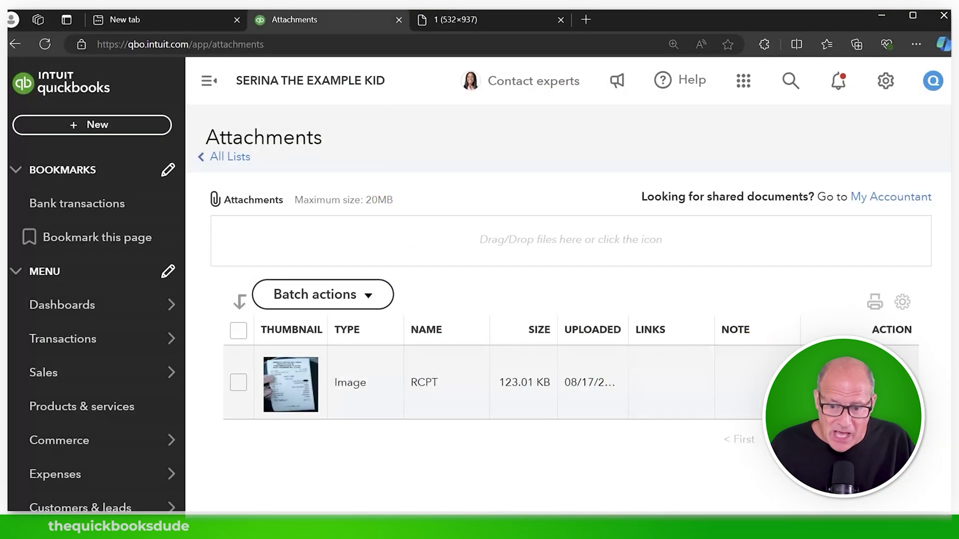
pyautogui.click(464, 18)
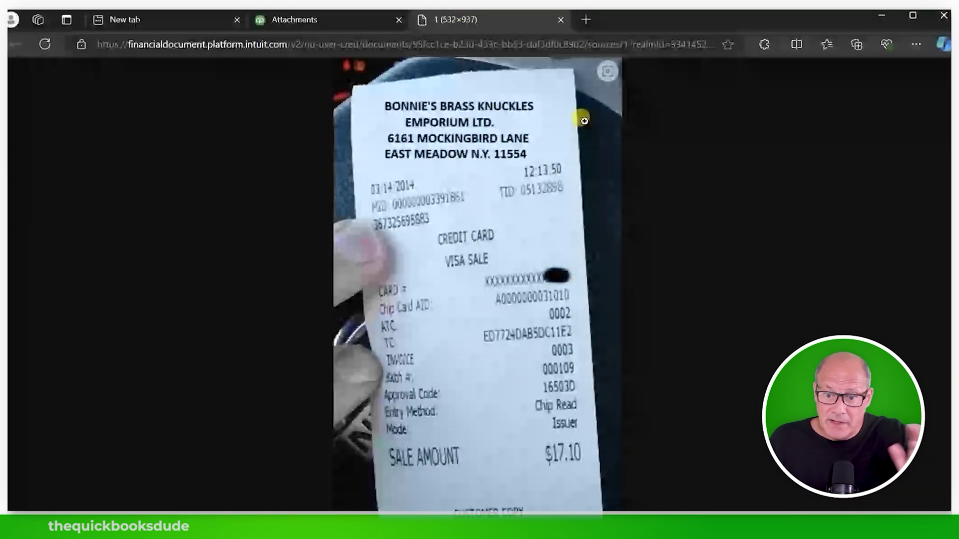
# Save the receipt image to the Desktop as a JPEG named "RCPT downloaded"
pyautogui.rightClick(507, 143)
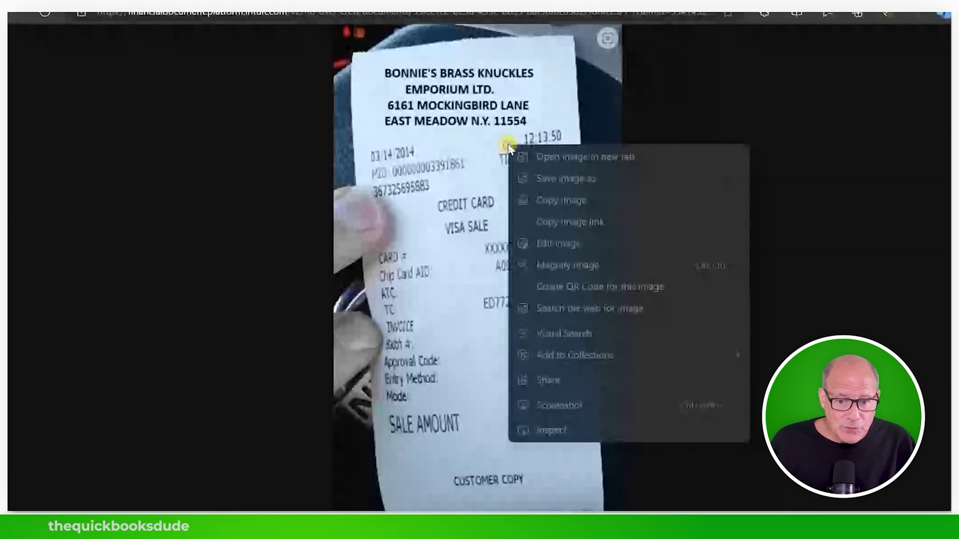
pyautogui.click(532, 178)
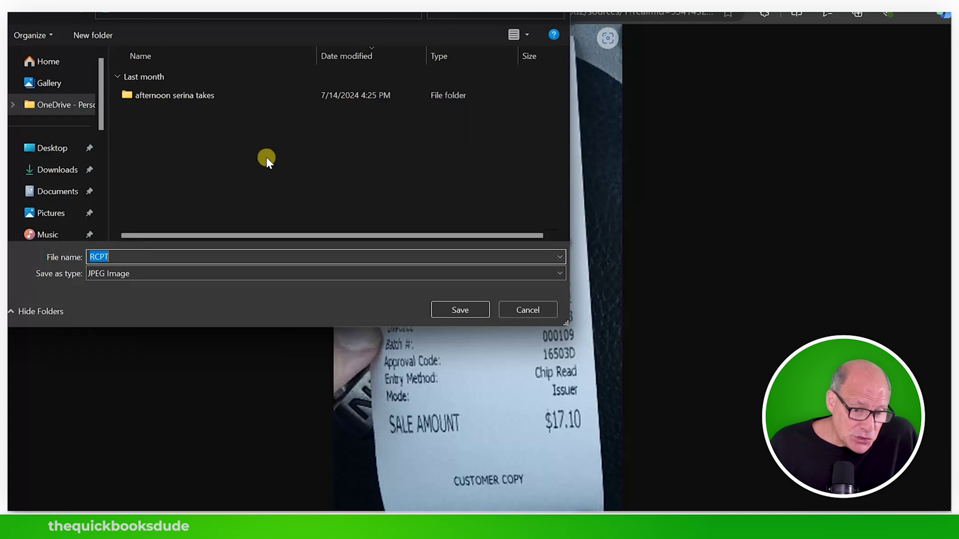
pyautogui.click(70, 148)
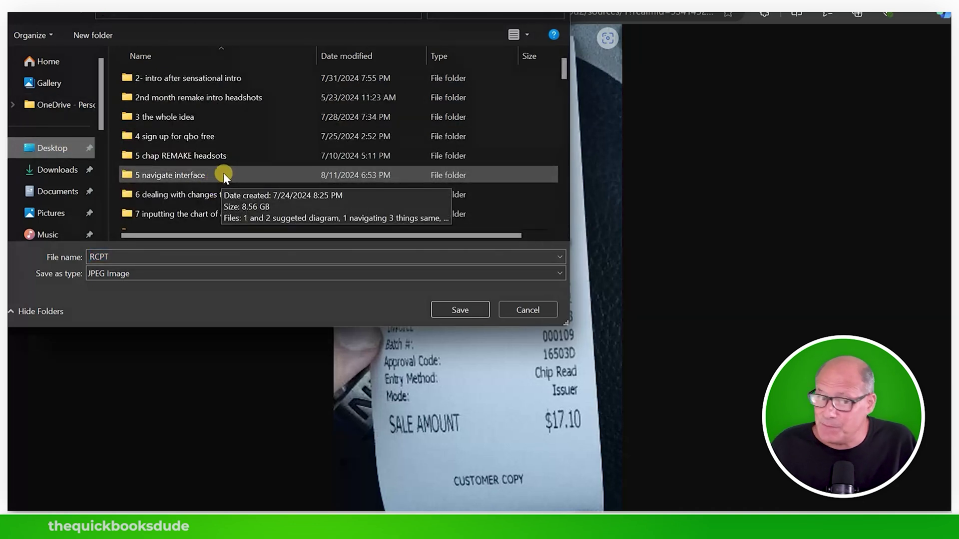
pyautogui.scroll(-3, 222, 172)
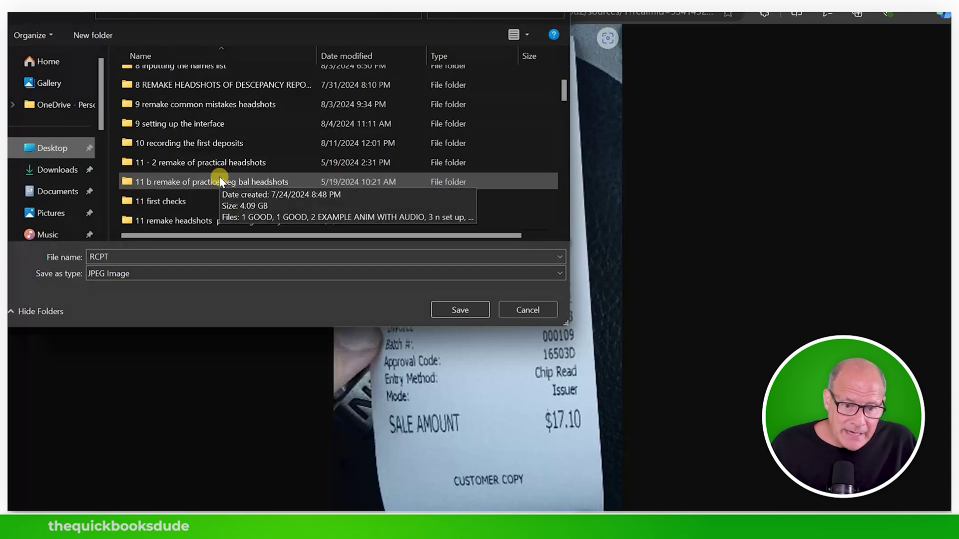
pyautogui.scroll(-3, 220, 181)
pyautogui.click(223, 200)
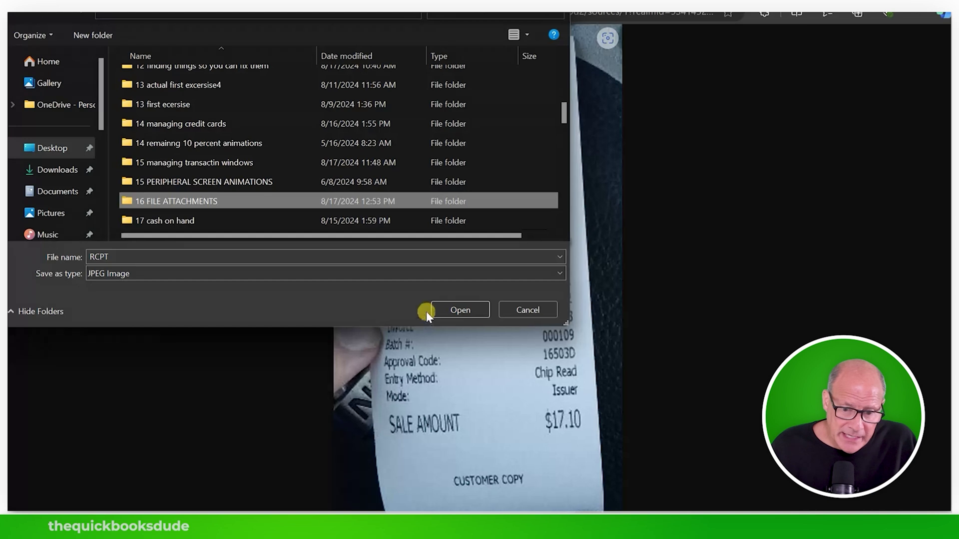
pyautogui.click(353, 258)
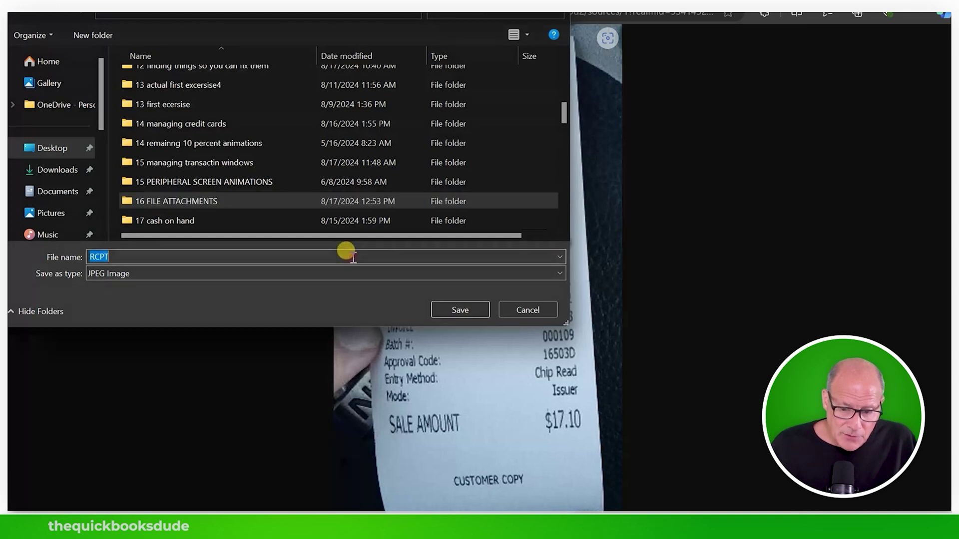
pyautogui.press('End')
pyautogui.write('downloaded')
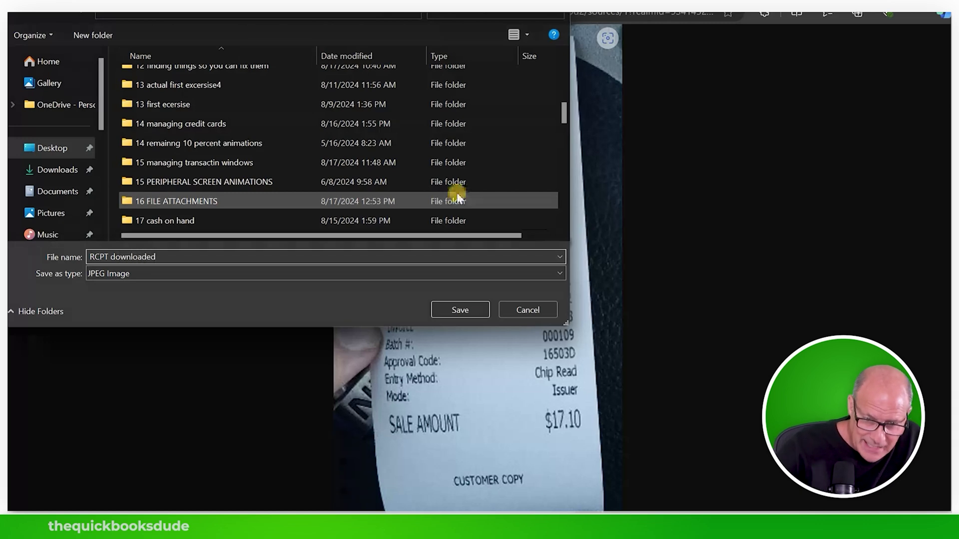
pyautogui.press('Return')
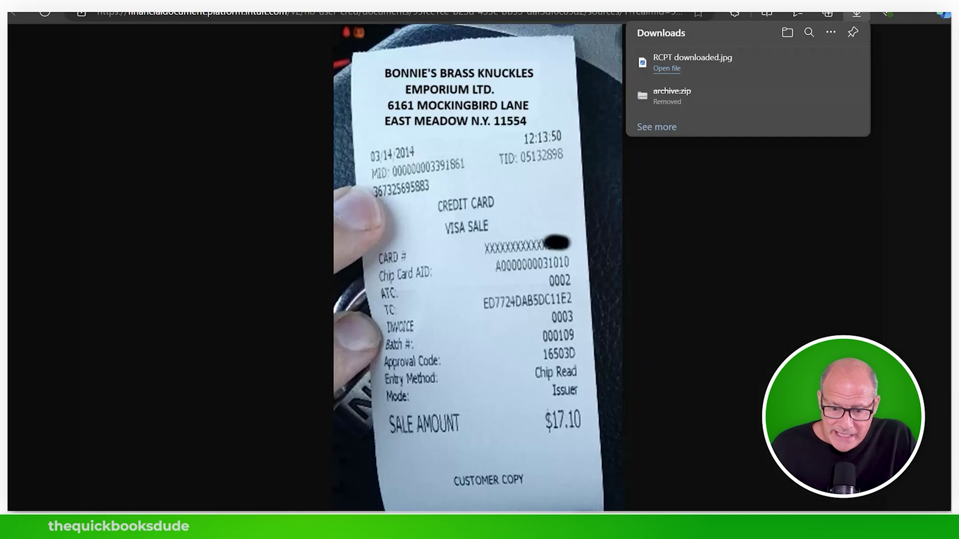